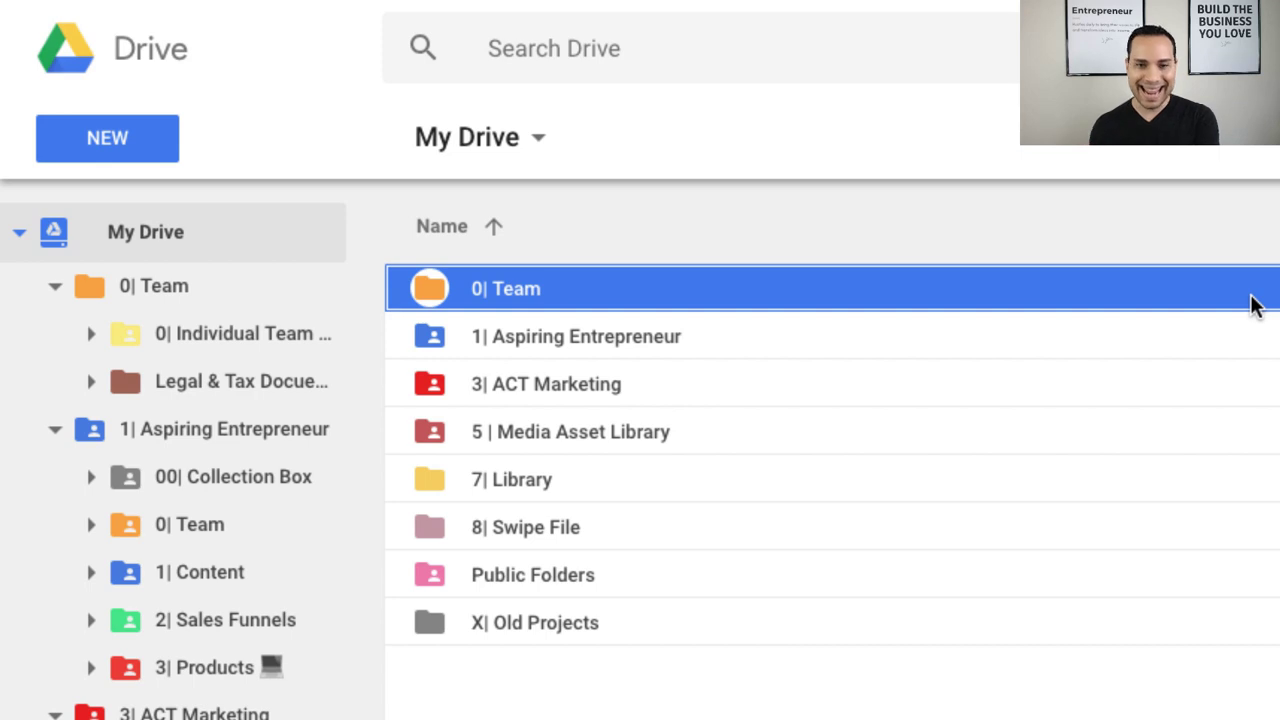
- View the contents of the 0| Team folder, and open the 5 | Media Asset Library folder from My Drive
double_click(863, 288)
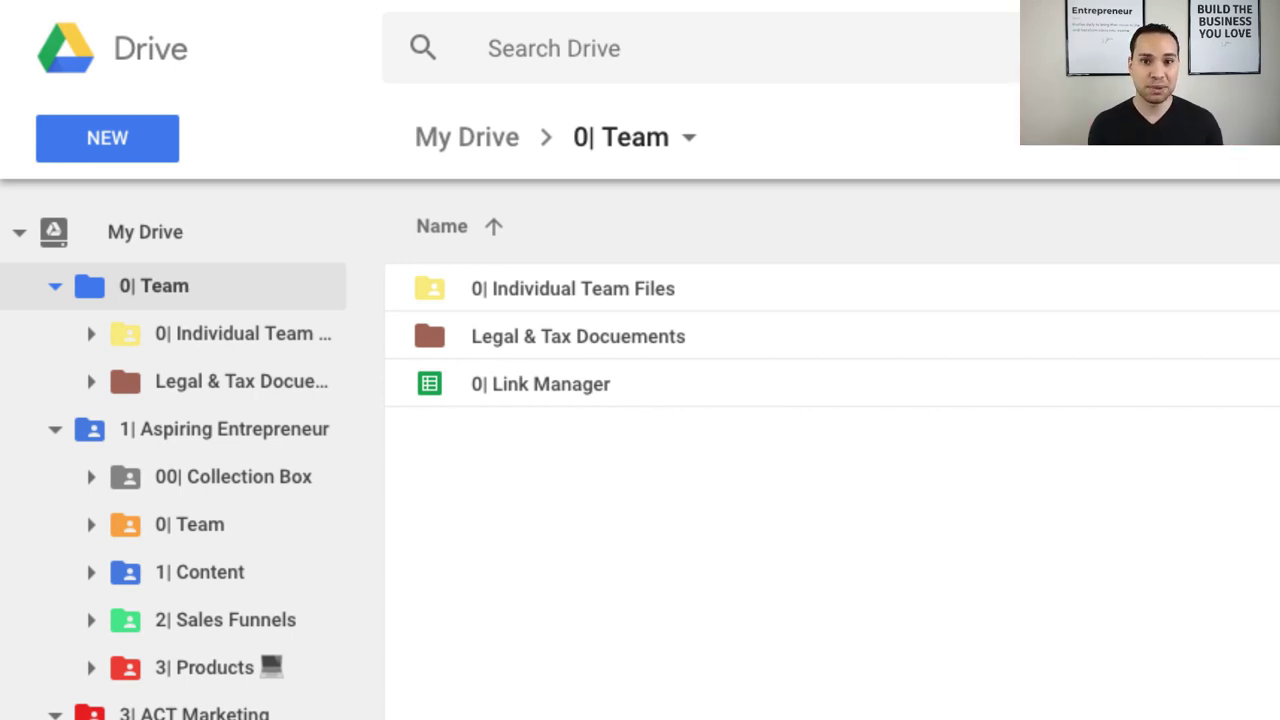
left_click(468, 138)
double_click(698, 432)
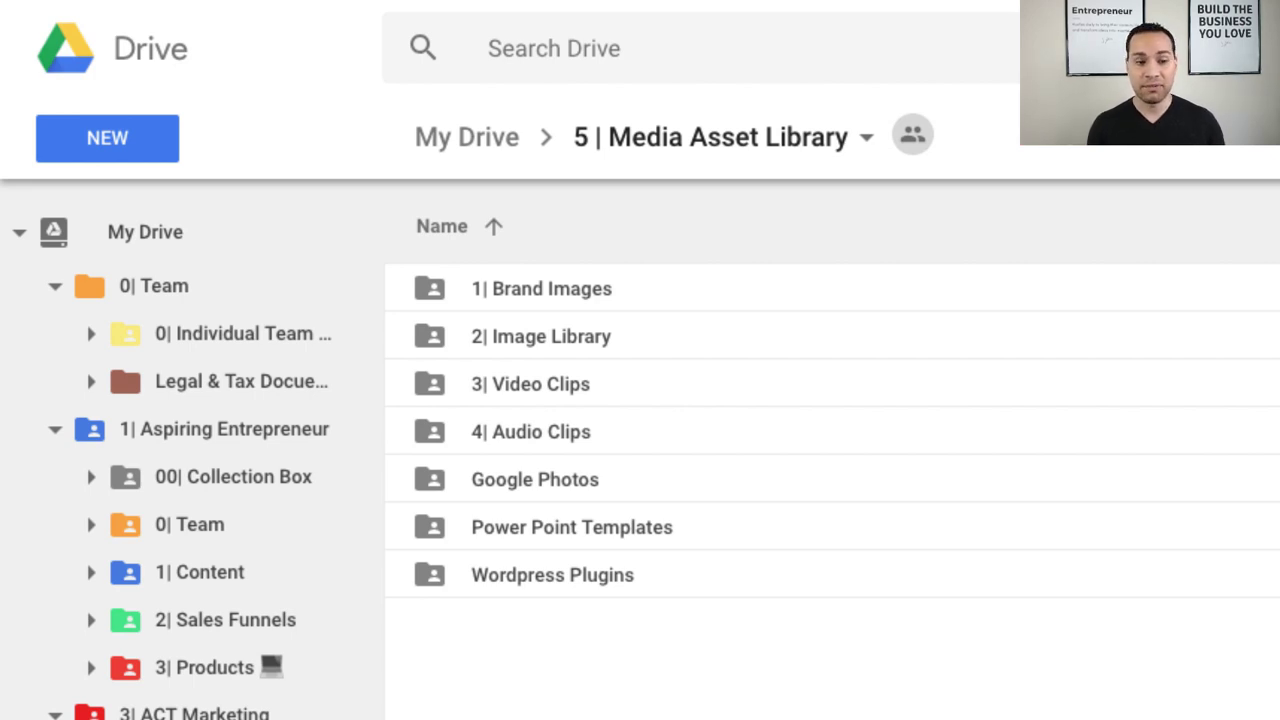
- Open the 7| Library folder from My Drive to view its contents, and return to My Drive
left_click(488, 152)
left_click(689, 490)
double_click(688, 490)
left_click(505, 148)
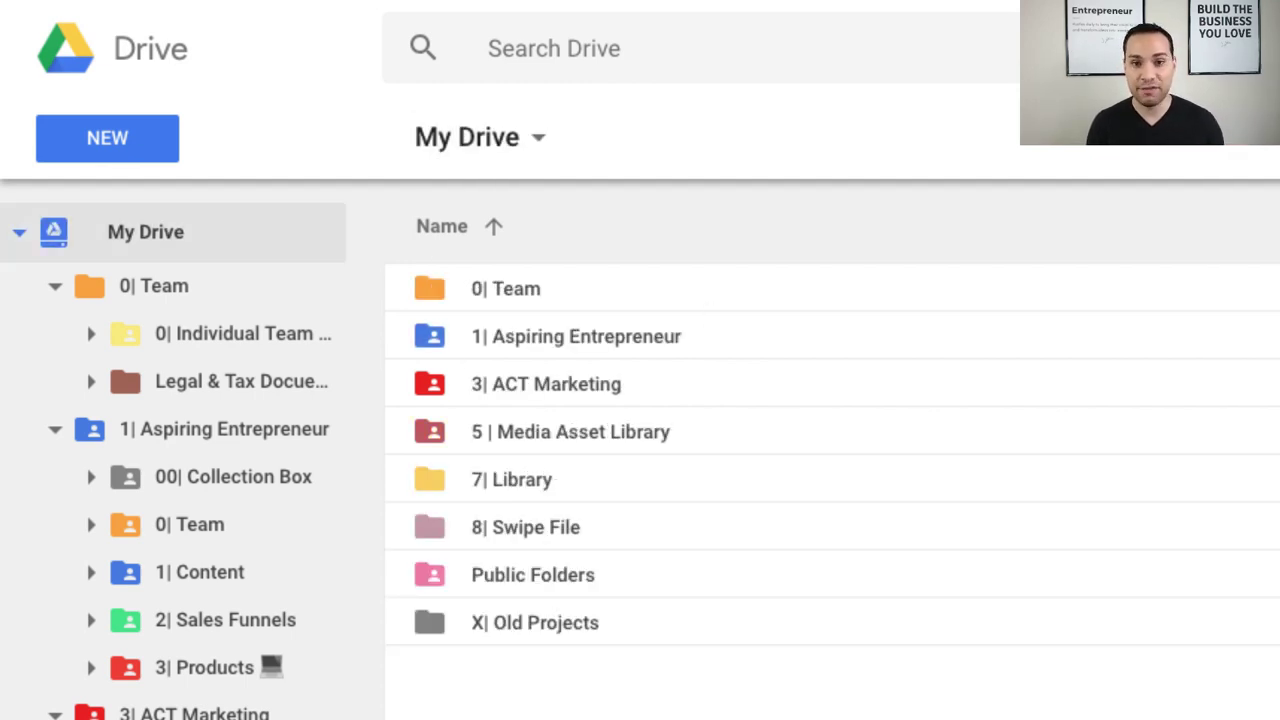
- View the contents of the 8| Swipe File folder, and open Public Folders from My Drive
left_click(649, 518)
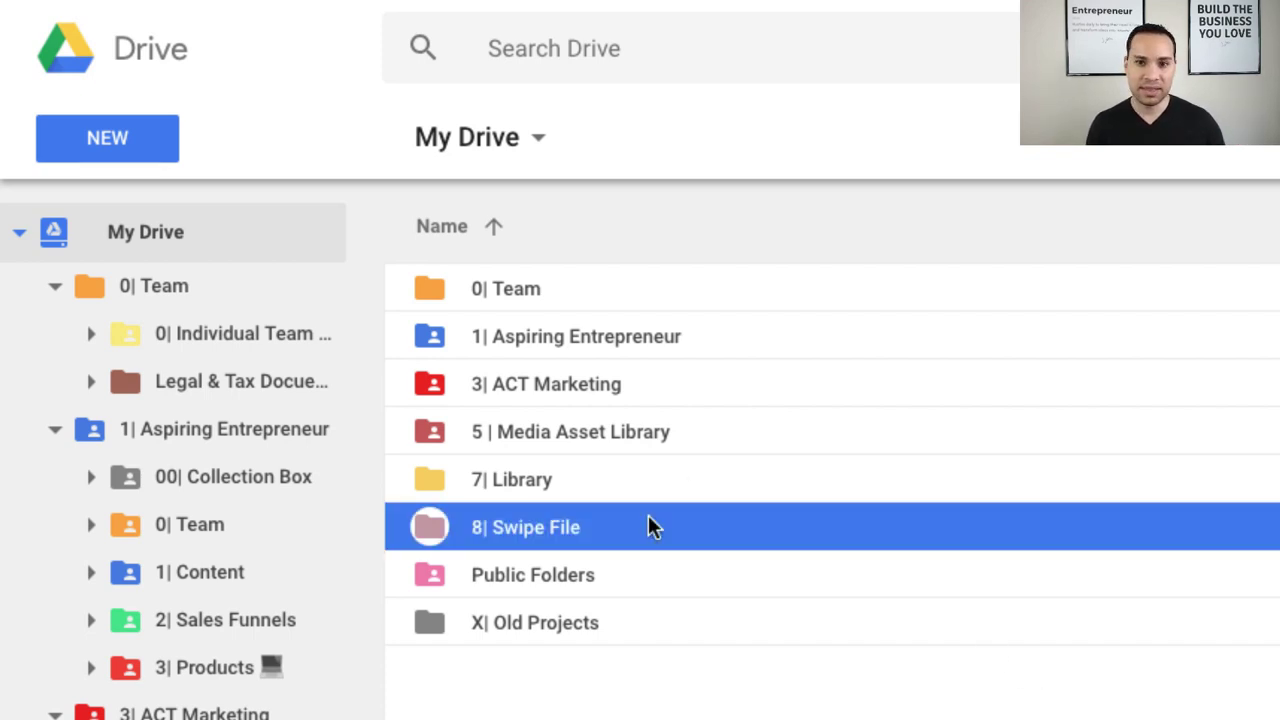
double_click(698, 526)
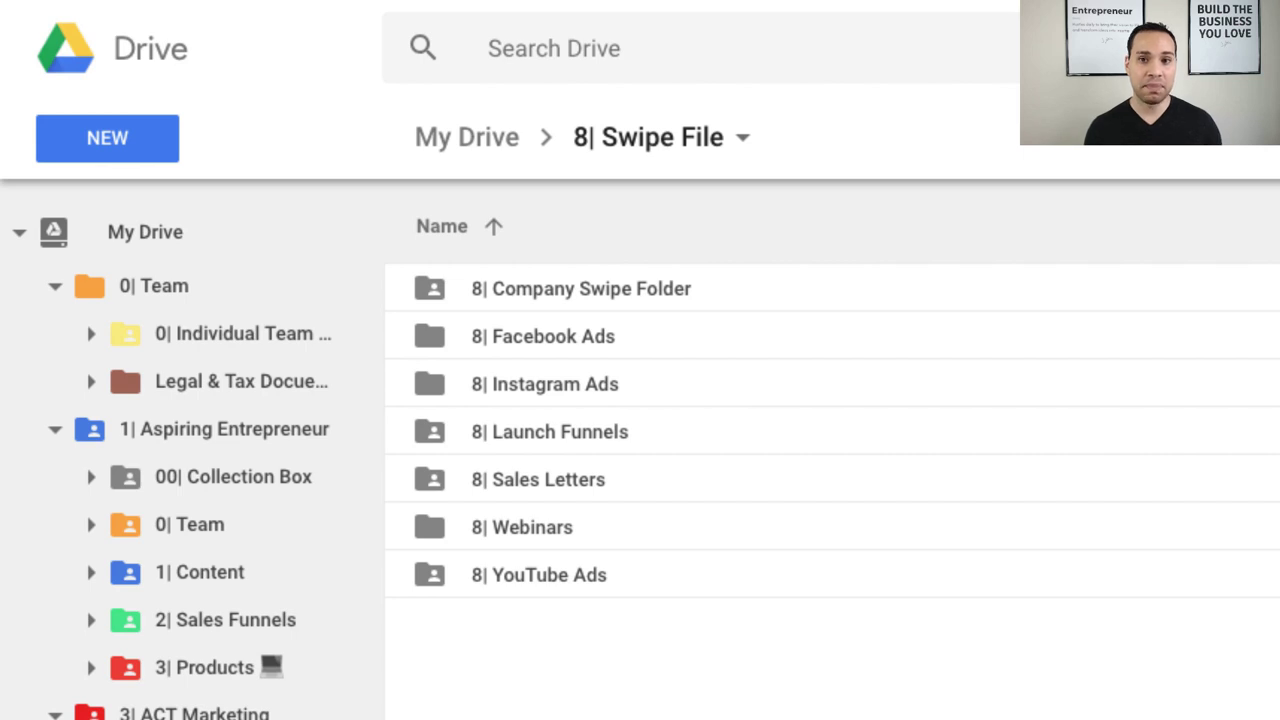
left_click(481, 153)
double_click(766, 576)
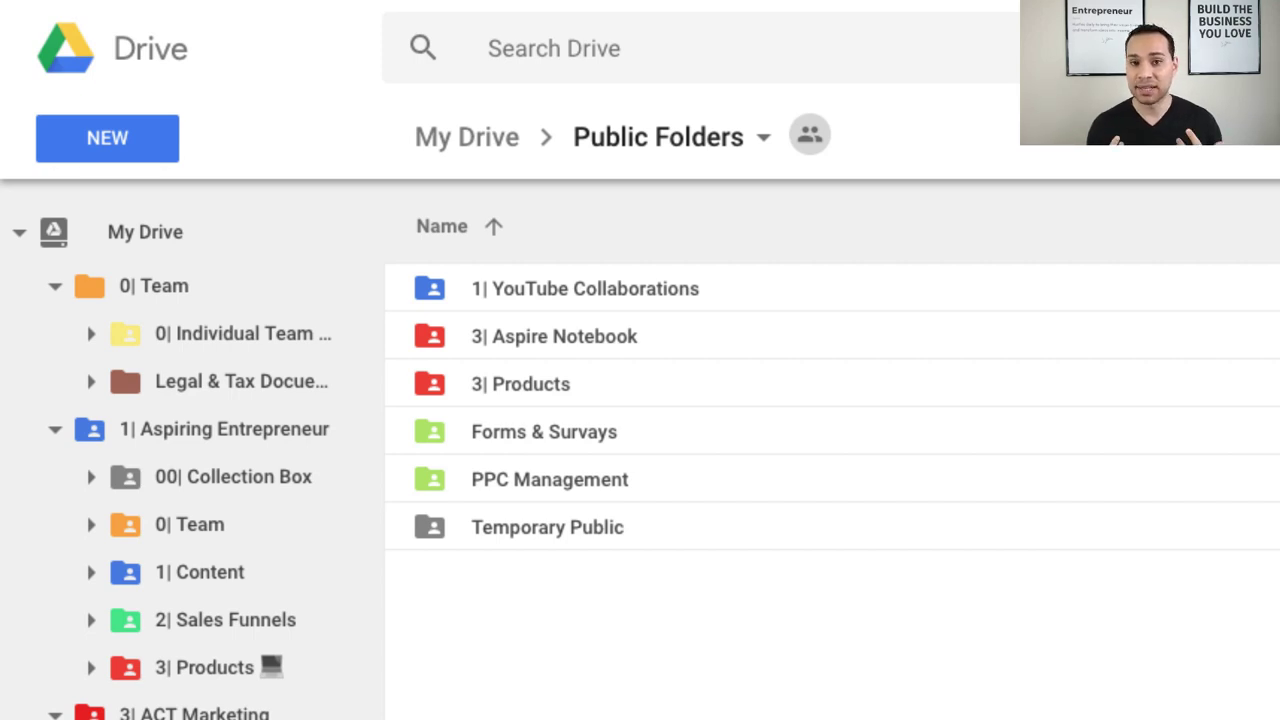
- Return to My Drive, highlight the X| Old Projects folder and open the 1| Aspiring Entrepreneur folder
left_click(470, 140)
left_click(662, 627)
key("Escape")
left_click(690, 335)
double_click(774, 337)
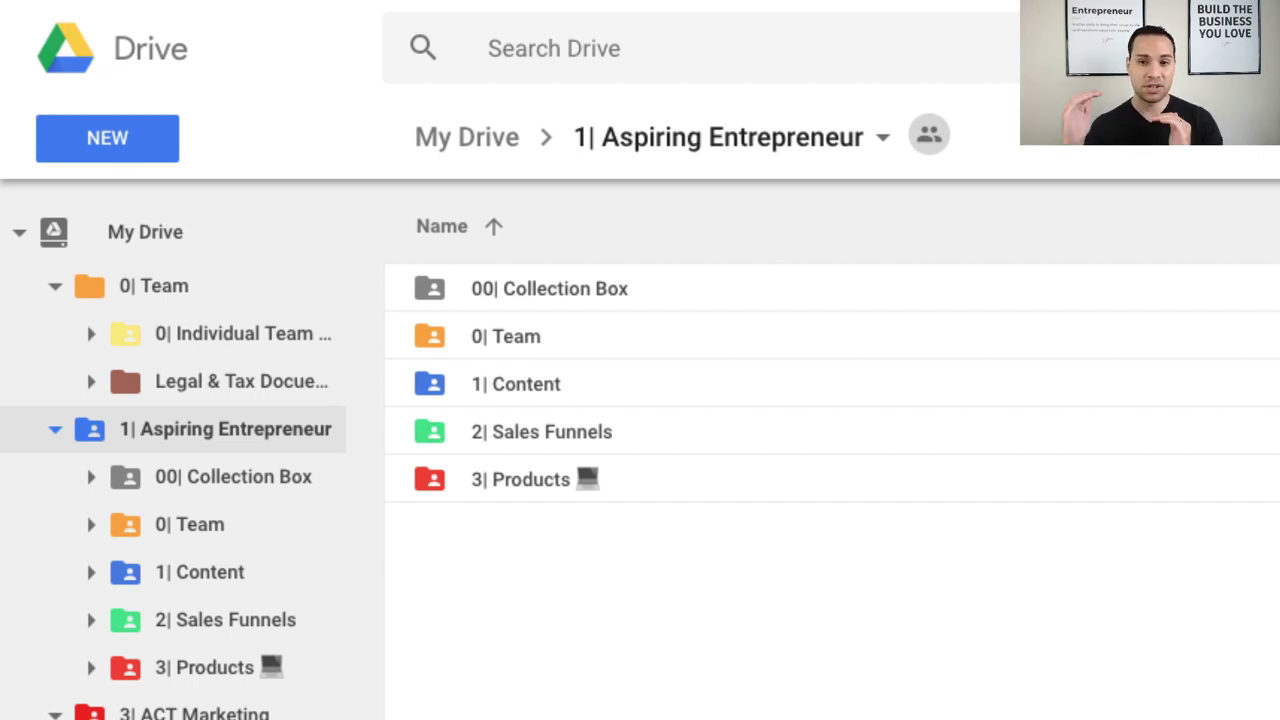
- Highlight the 00| Collection Box folder and open the 0| Team folder within 1| Aspiring Entrepreneur
left_click(737, 288)
left_click(665, 342)
double_click(687, 340)
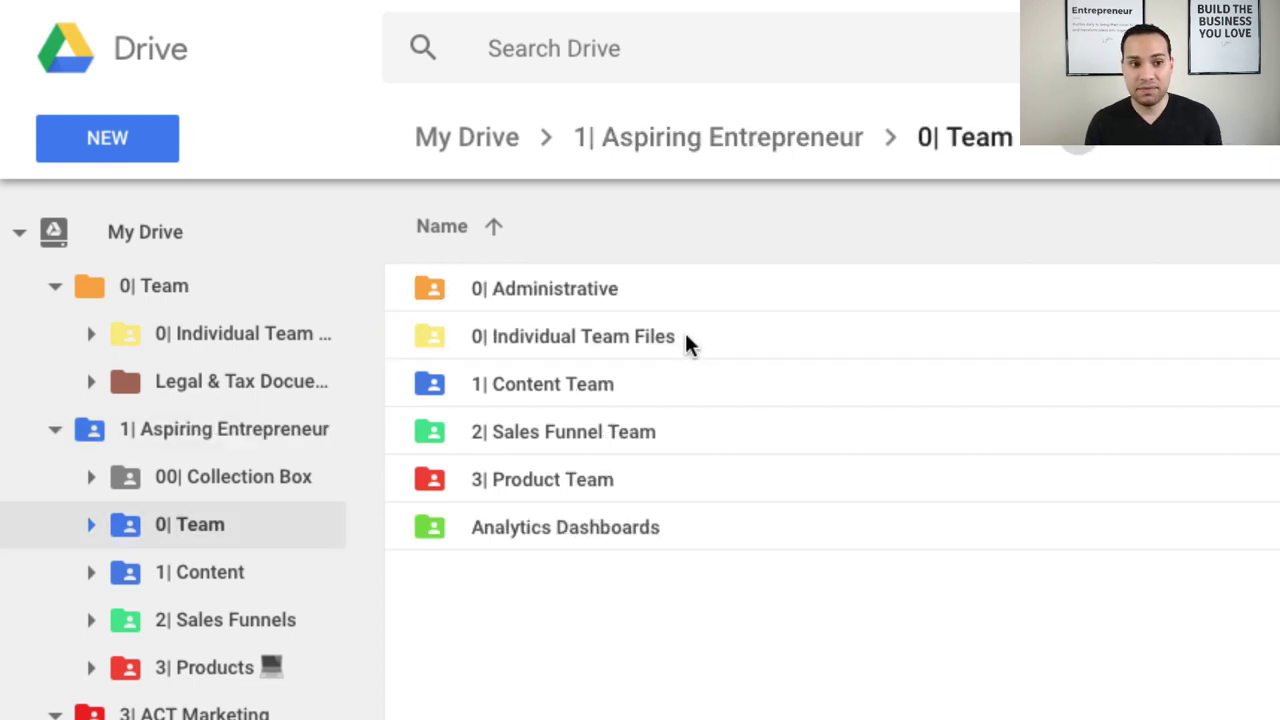
- Highlight the Analytics Dashboards, 3| Product Team and 1| Content Team folders one after another
left_click(726, 518)
left_click(969, 700)
left_click(633, 542)
left_click(670, 485)
left_click(671, 390)
- Open the 1| Content folder of 1| Aspiring Entrepreneur and highlight its YT| Archive and YT| YouTube folders
left_click(737, 140)
double_click(638, 385)
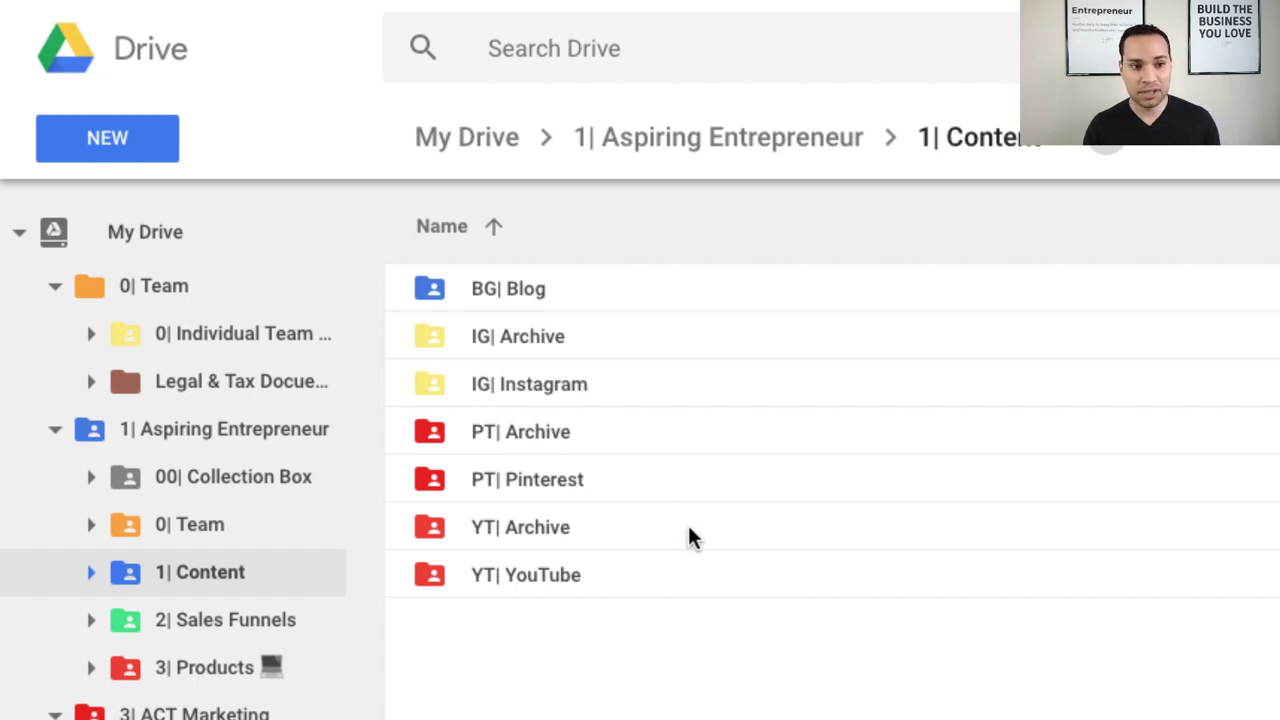
left_click(688, 527)
key("Escape")
left_click(725, 540)
left_click(663, 586)
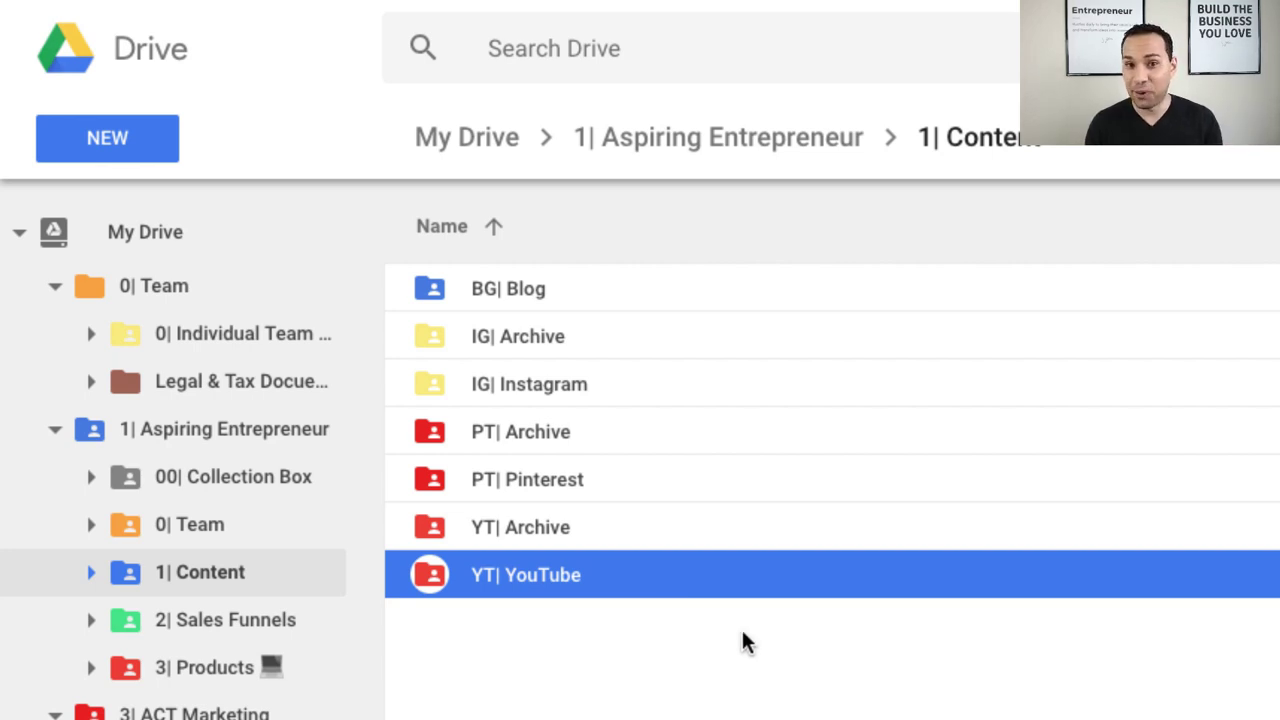
left_click(649, 528)
- Open the 2| Sales Funnels folder of 1| Aspiring Entrepreneur and highlight the AGC| Aspire Growth Coaching folder
left_click(741, 152)
double_click(665, 433)
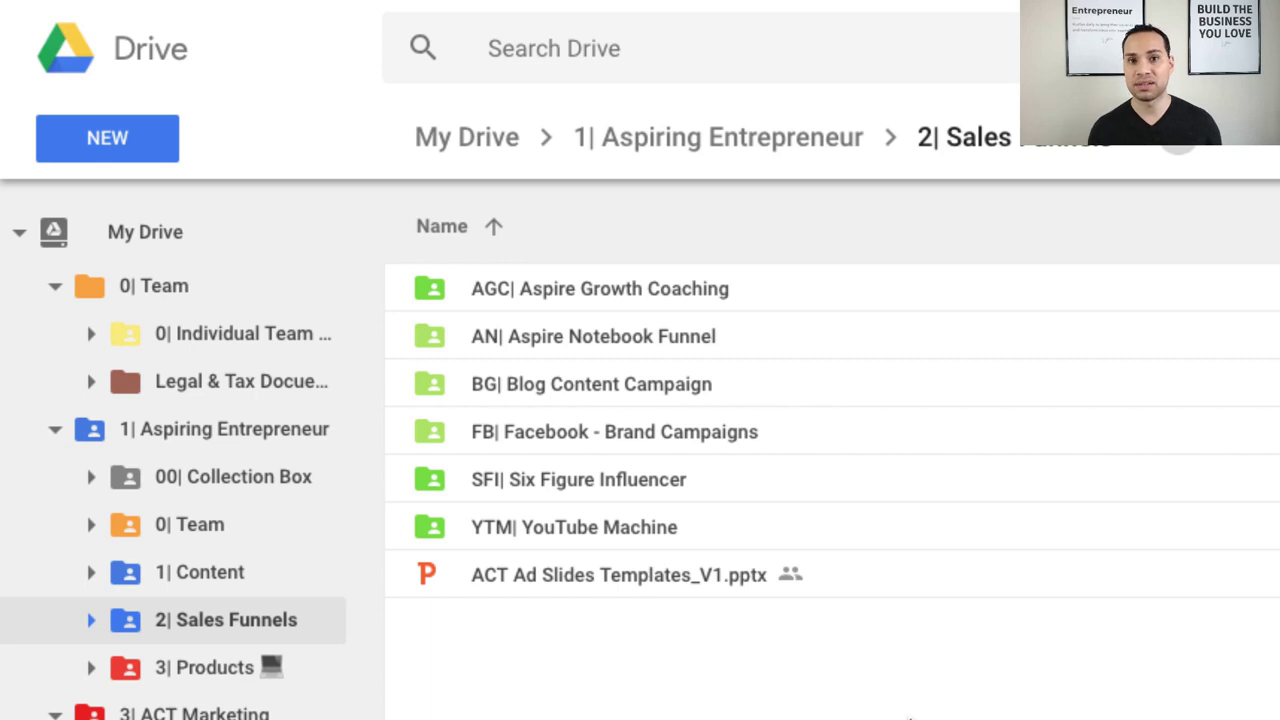
left_click(736, 296)
- Open the 3| Products folder of 1| Aspiring Entrepreneur and highlight its individual product folders one after another
left_click(789, 148)
double_click(502, 479)
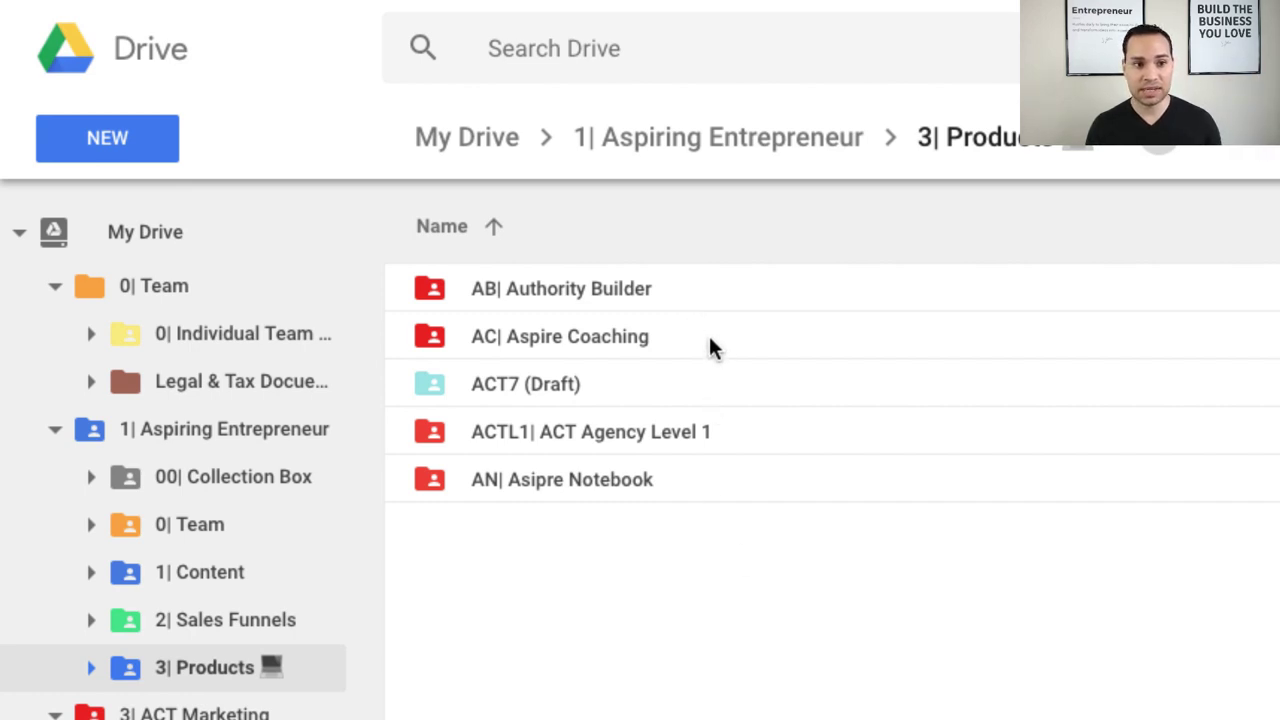
left_click(711, 346)
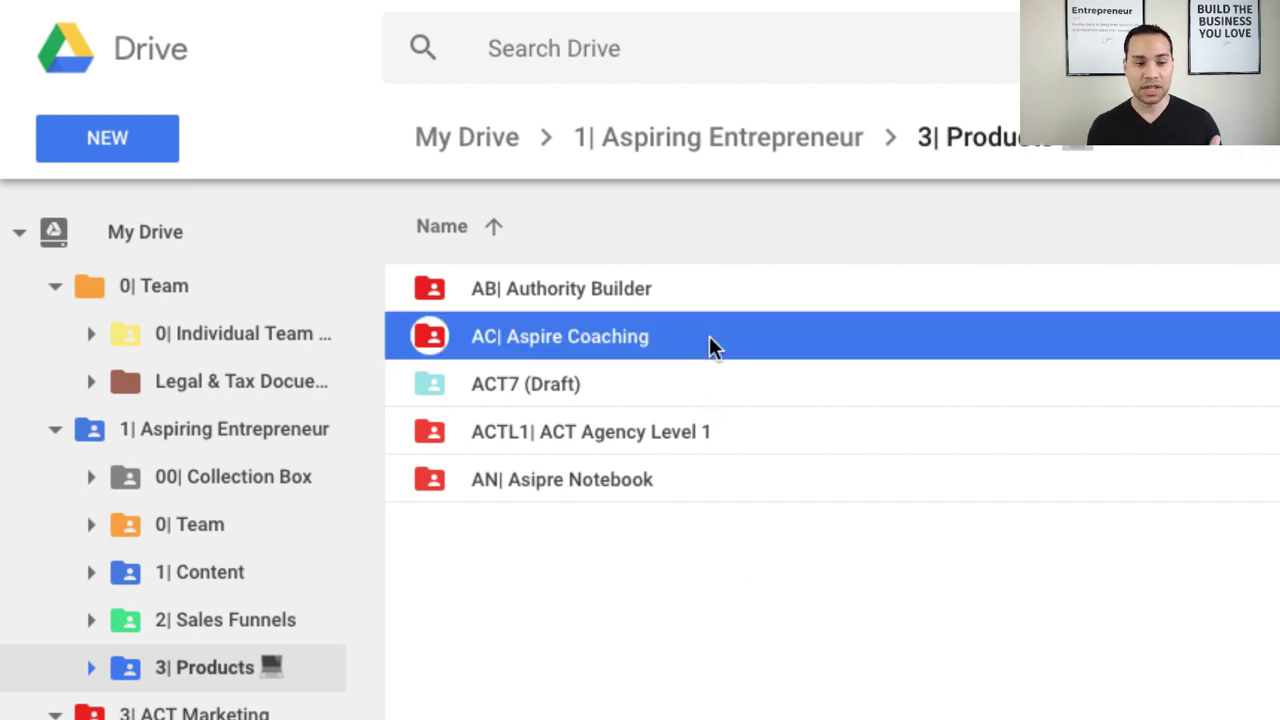
key("Up")
left_click(713, 440)
left_click(761, 478)
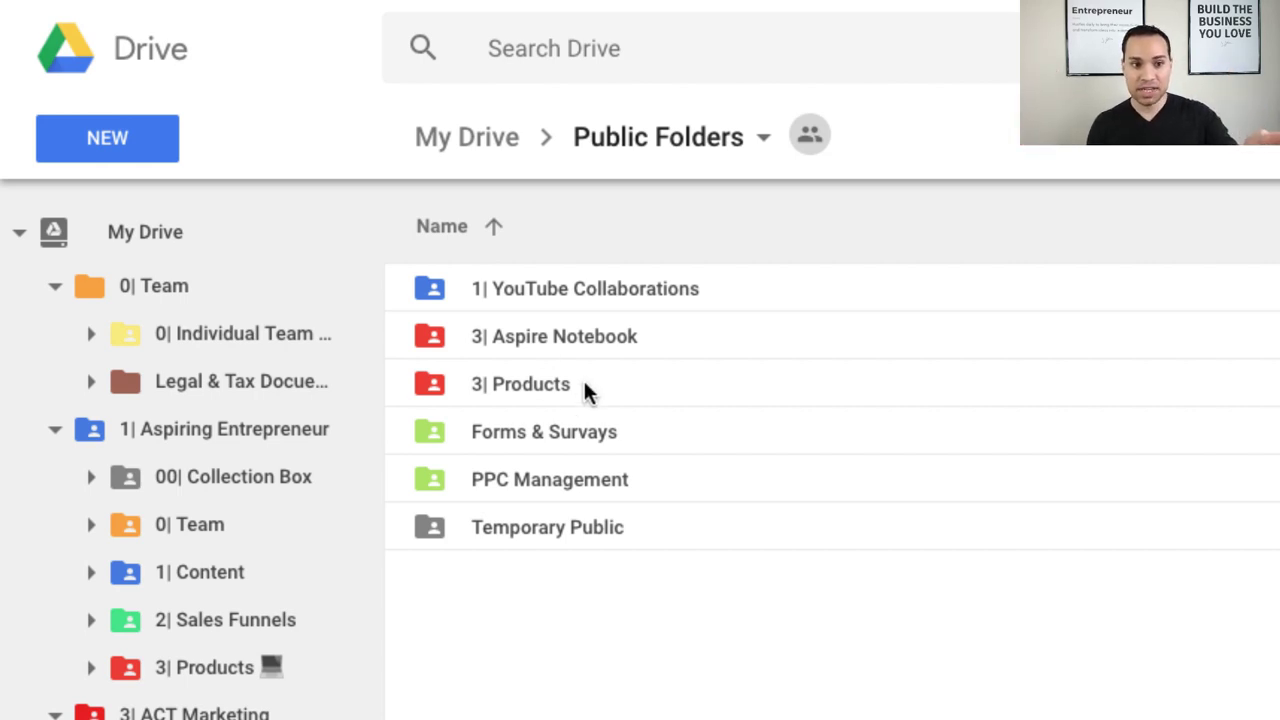
- Open the 3| Products folder inside Public Folders to view its contents, and return to Public Folders
left_click(587, 392)
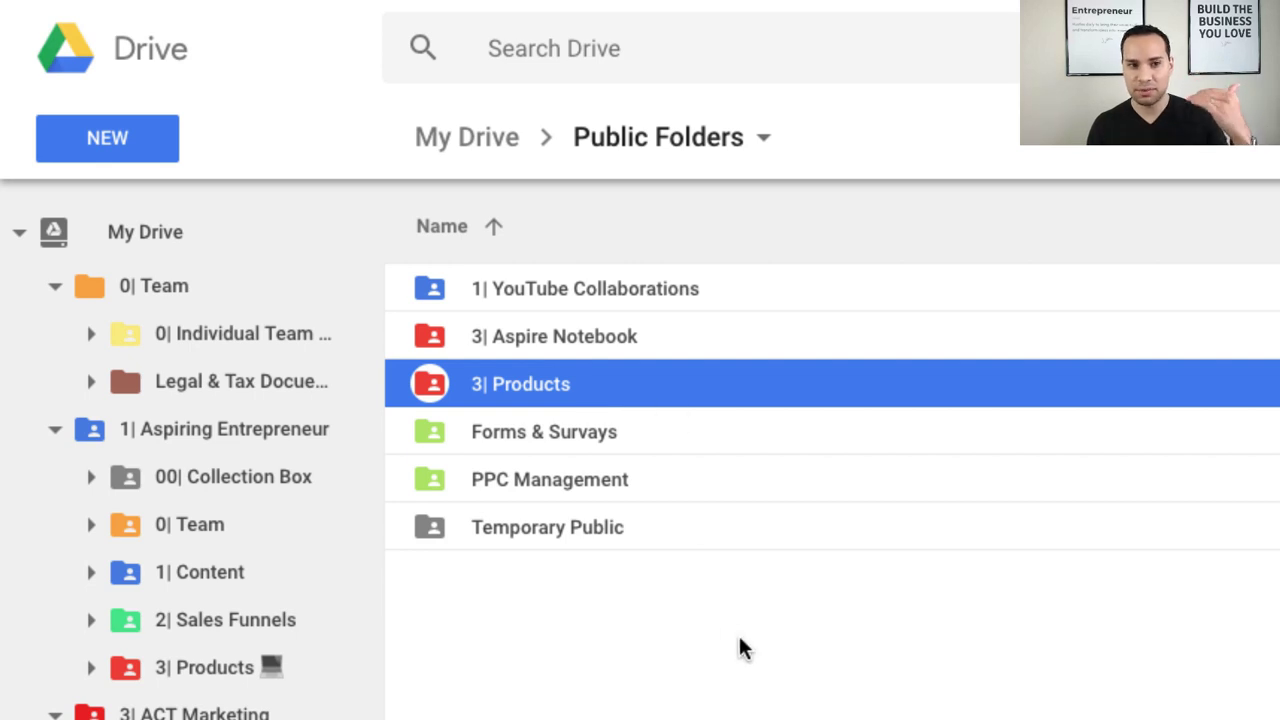
key("Return")
left_click(617, 482)
left_click(646, 140)
- Highlight the 3| Products folder in 1| Aspiring Entrepreneur, and browse the emoji available on getemoji.com
left_click(633, 480)
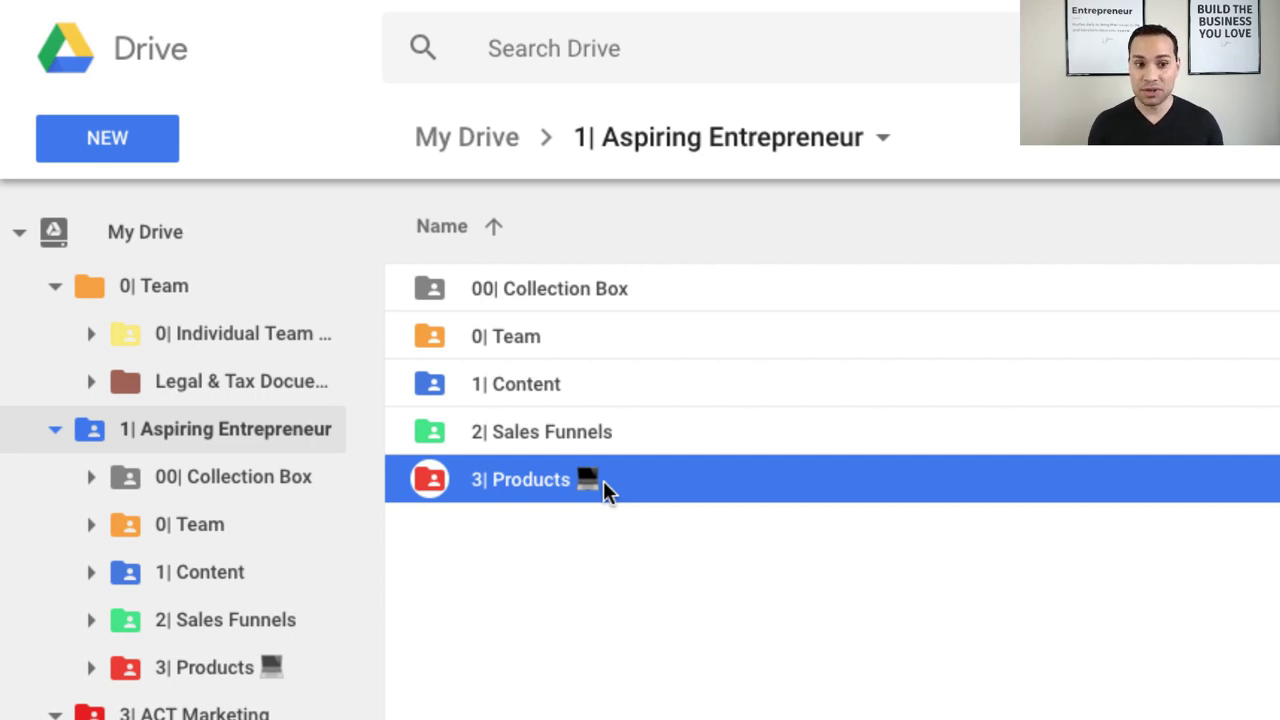
mouse_move(478, 50)
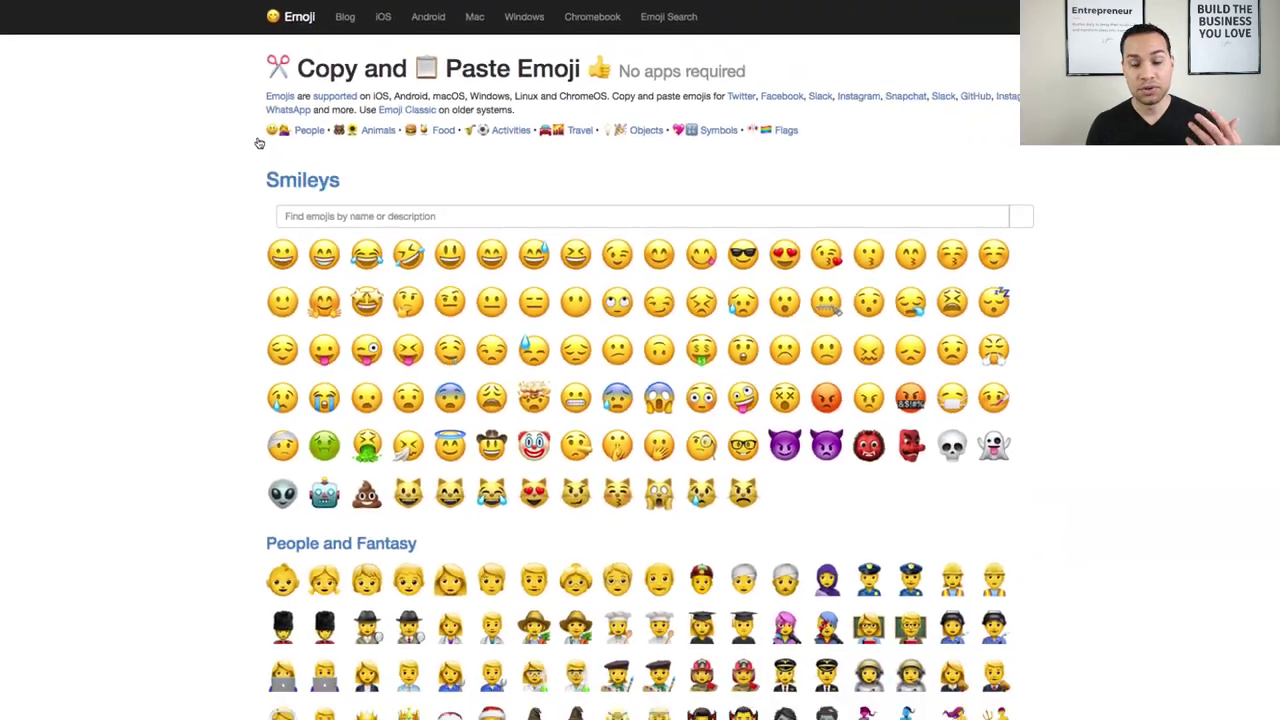
scroll(252, 140, "down", 5)
scroll(252, 140, "down", 20)
scroll(1075, 435, "down", 20)
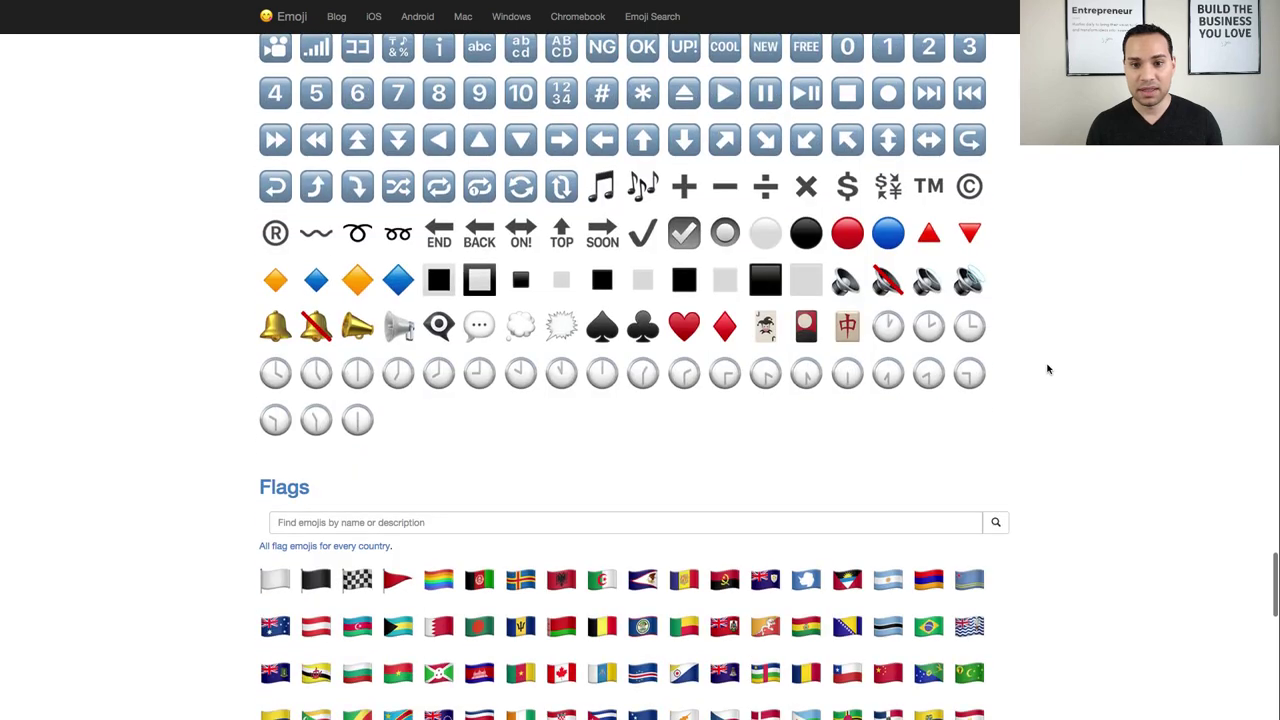
scroll(1048, 369, "up", 20)
- Switch back to Google Drive and open the 3| ACT Marketing folder
mouse_move(343, 4)
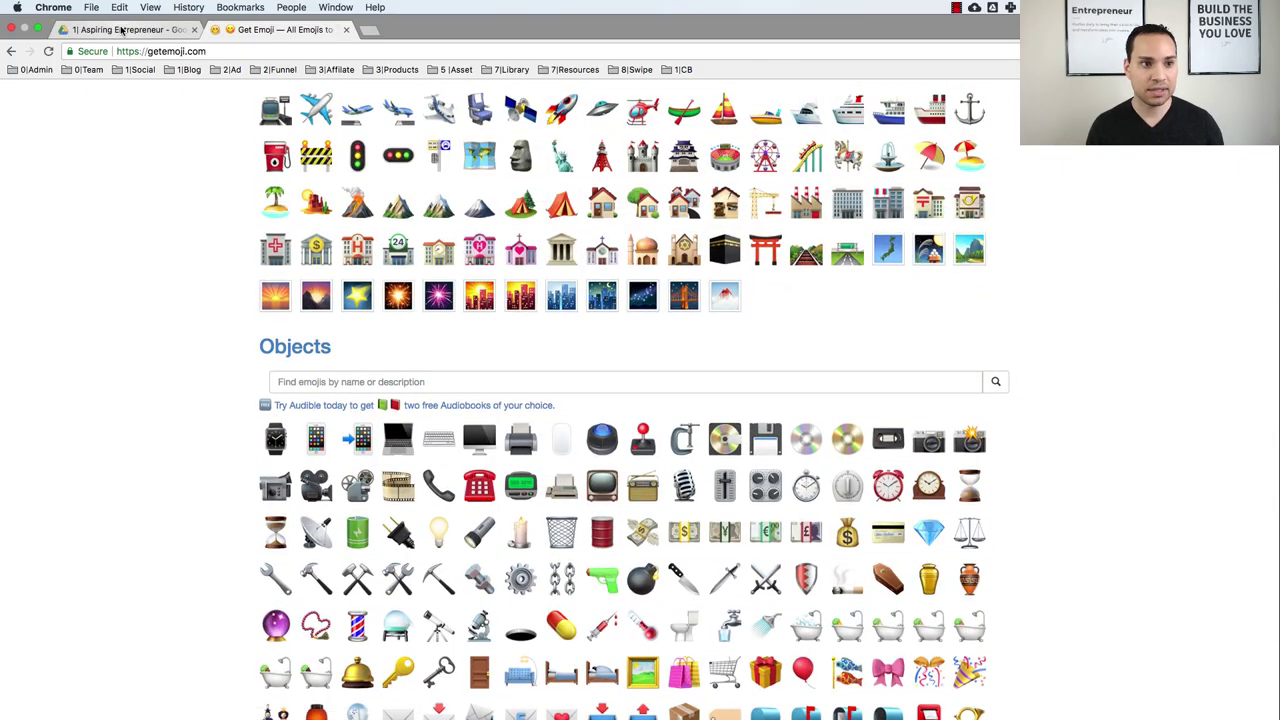
left_click(120, 30)
left_click(85, 320)
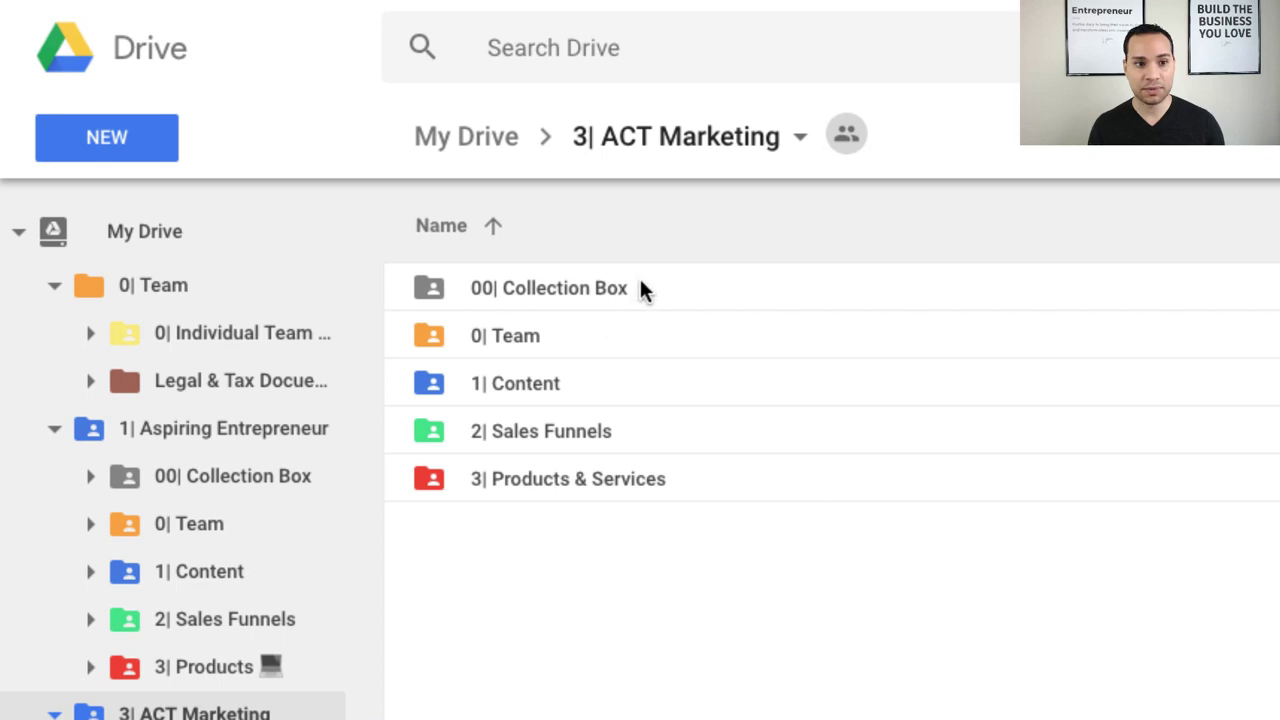
- Highlight each subfolder of 3| ACT Marketing in turn, from 00| Collection Box to 3| Products & Services
left_click(641, 284)
left_click(557, 340)
left_click(596, 398)
left_click(667, 445)
left_click(717, 484)
- Open 0| Client Onboarding within 3| Products & Services and highlight two of its Facebook tutorial videos
double_click(714, 473)
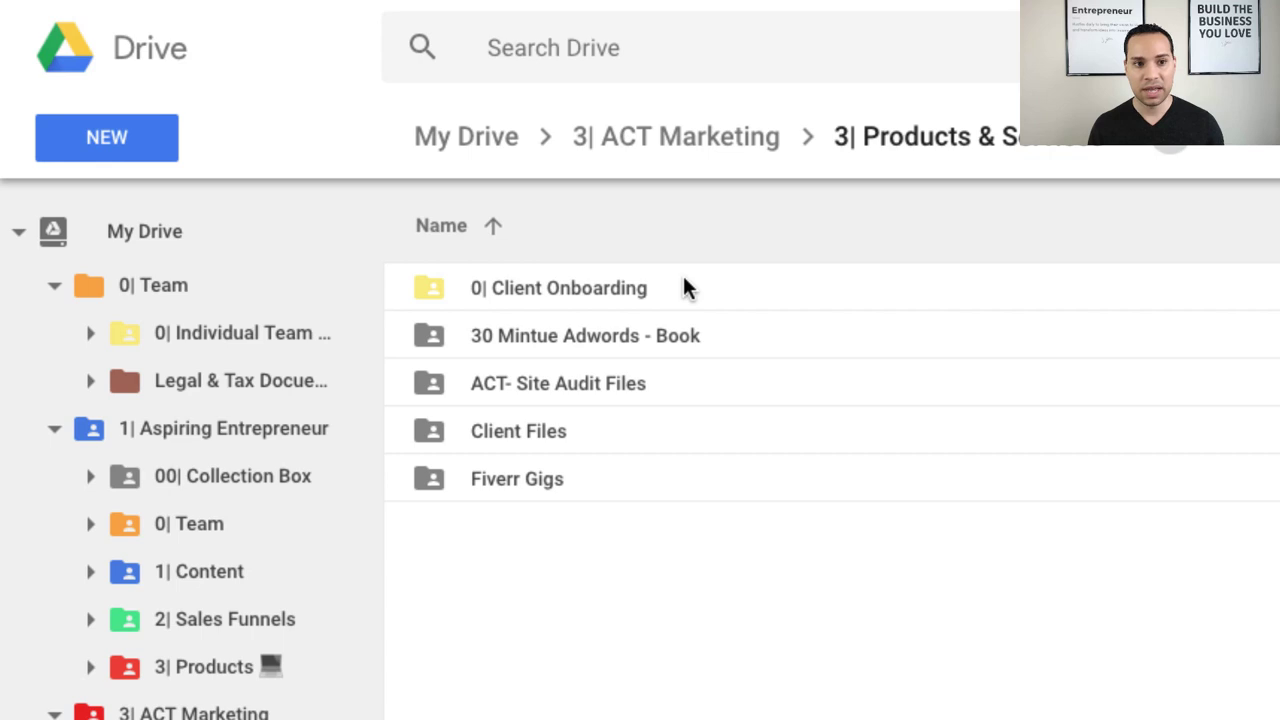
left_click(685, 288)
double_click(713, 285)
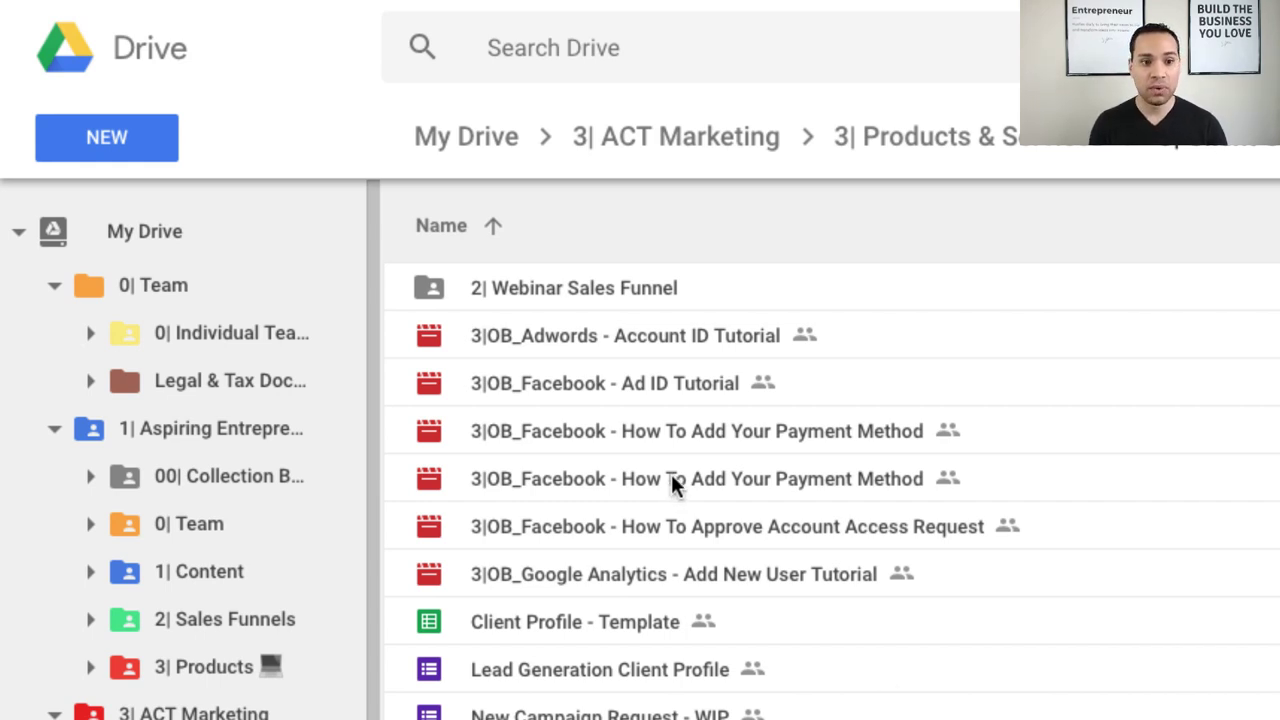
left_click(724, 444)
left_click(843, 541)
- Highlight the Client Files and 0| Client Onboarding folders in 3| Products & Services, and return to My Drive
left_click(943, 148)
left_click(702, 439)
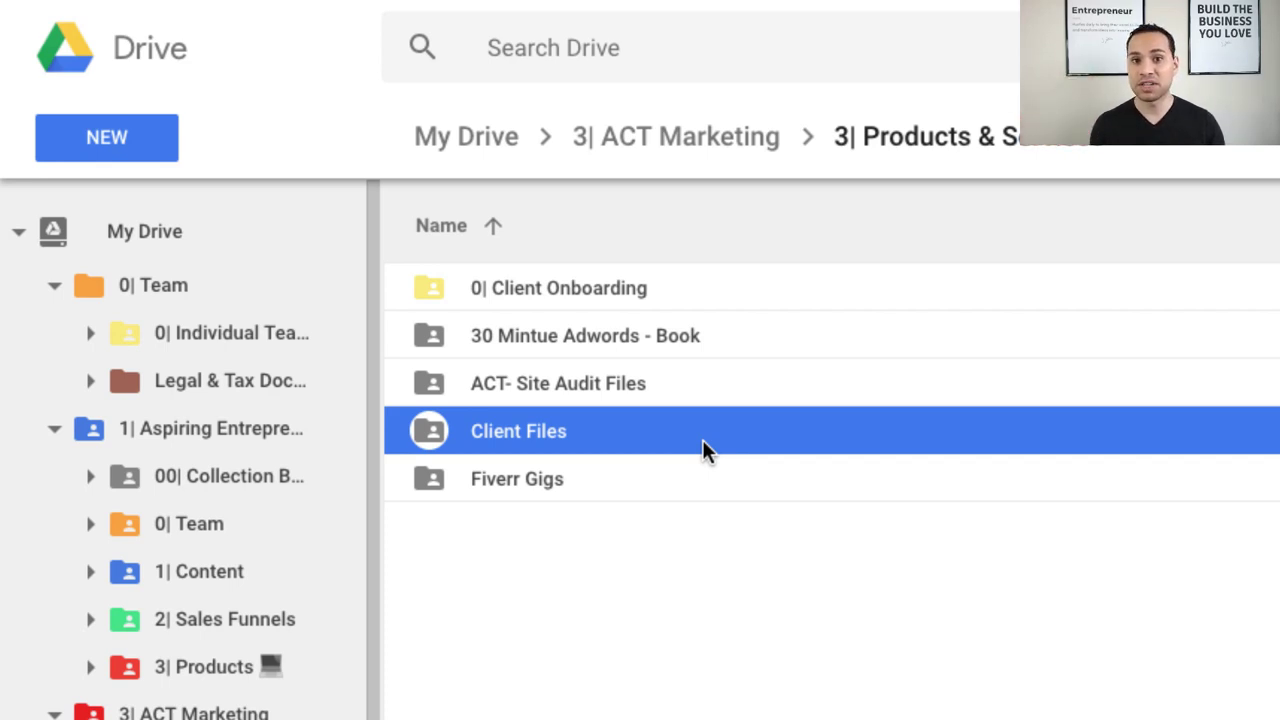
left_click(714, 288)
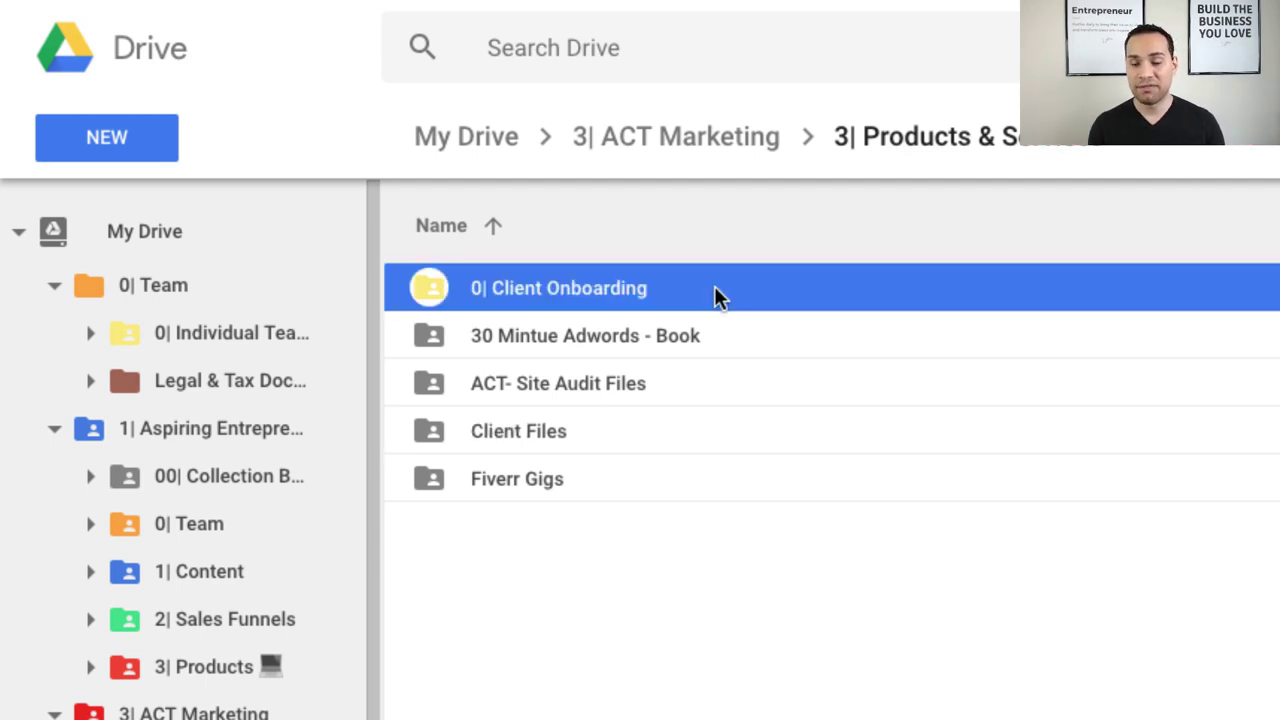
left_click(709, 164)
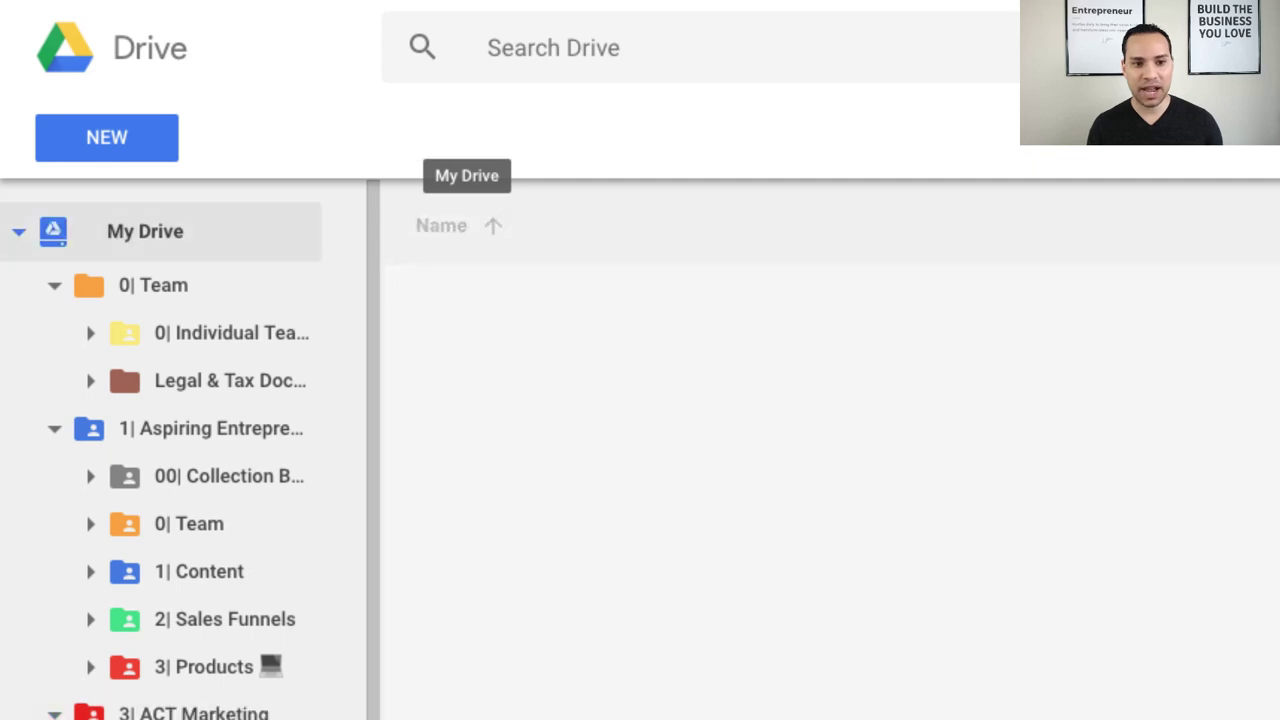